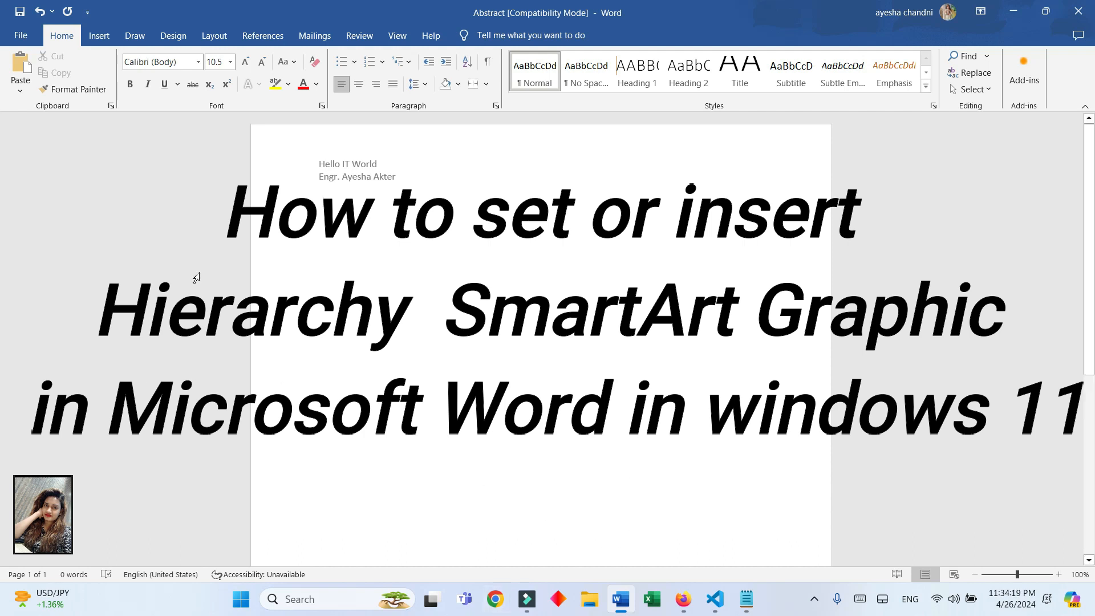
Insert an Organization Chart SmartArt graphic from the Hierarchy category into the document
click(105, 41)
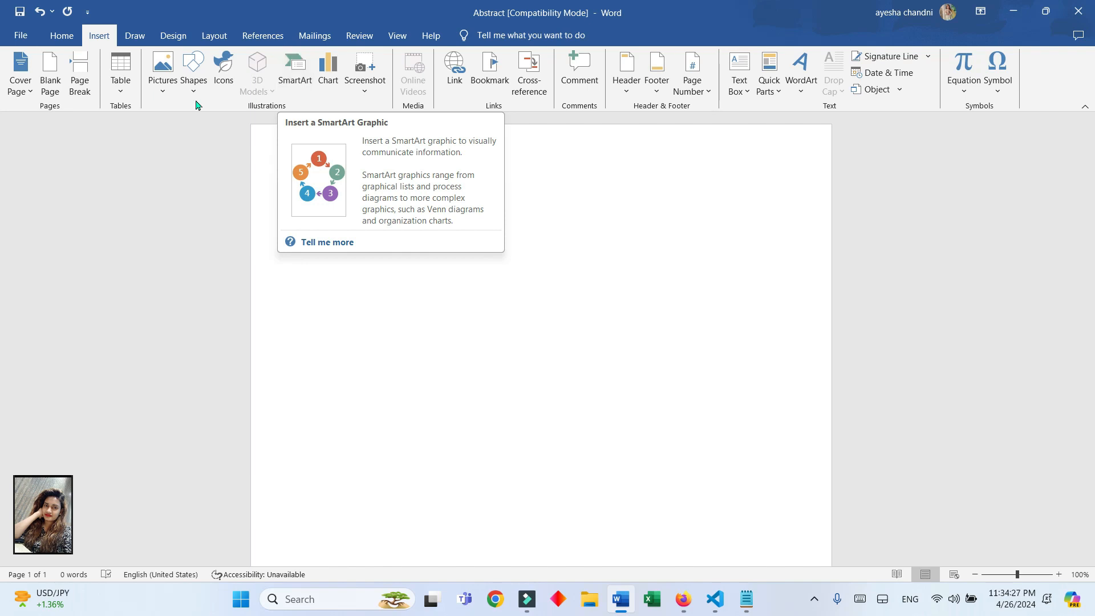
click(287, 86)
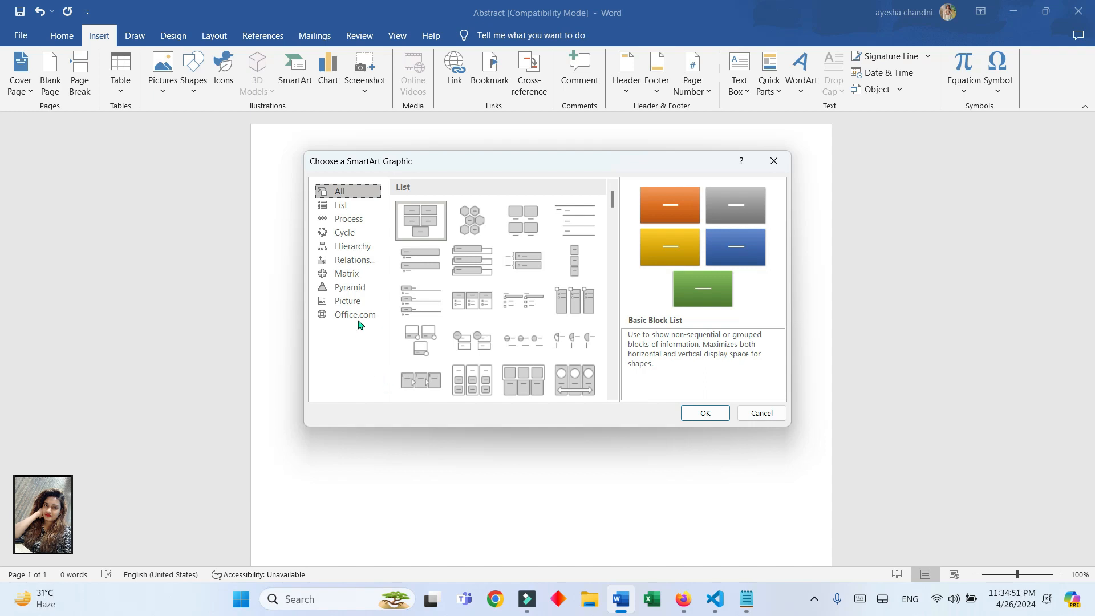
click(346, 250)
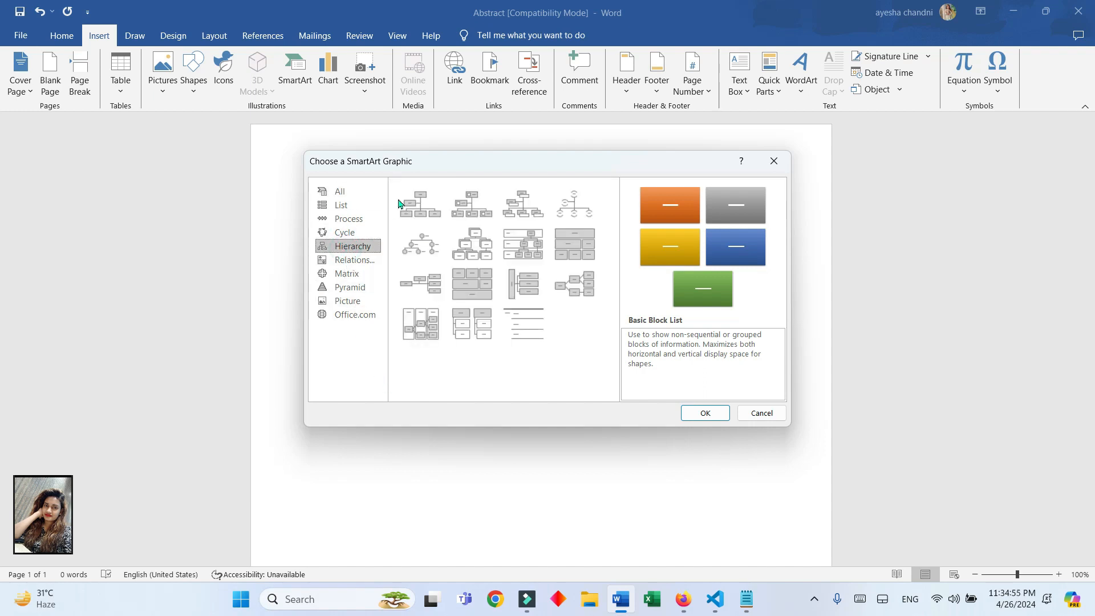
click(419, 205)
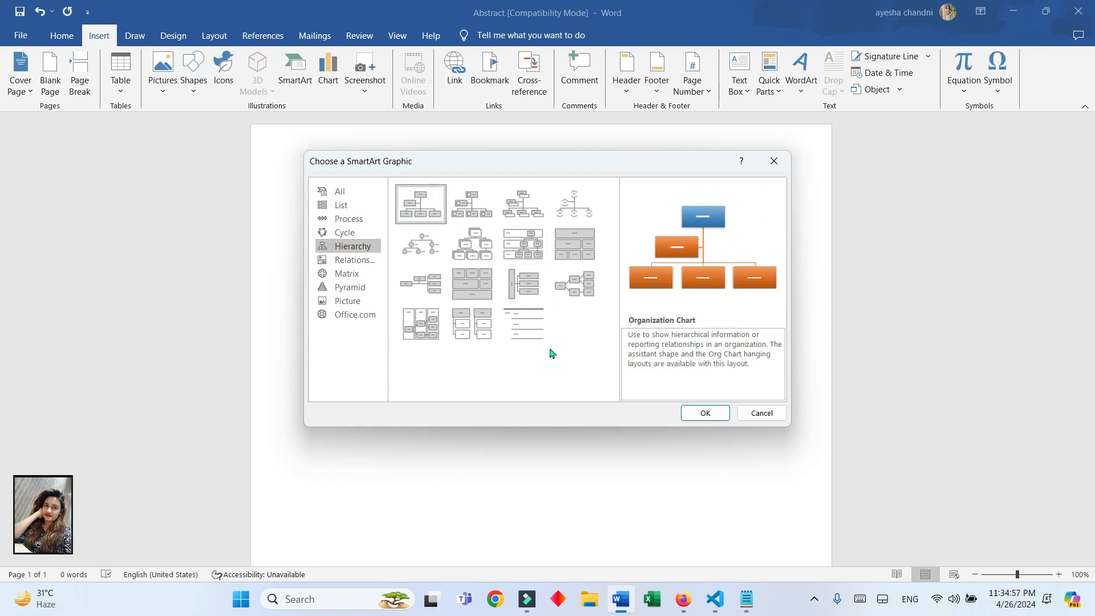
click(475, 221)
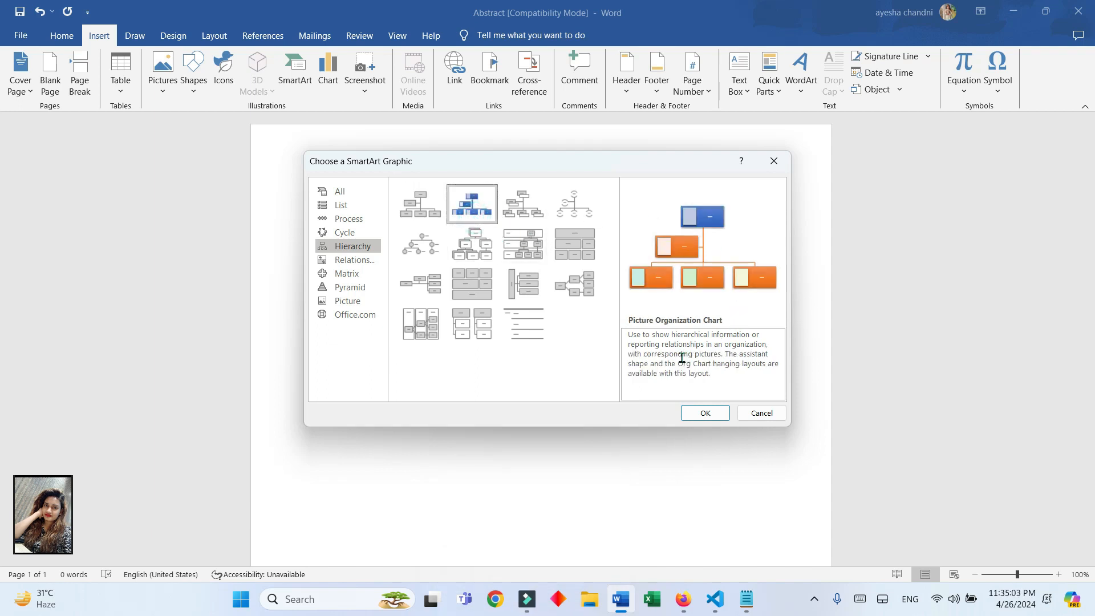
drag(712, 375, 601, 331)
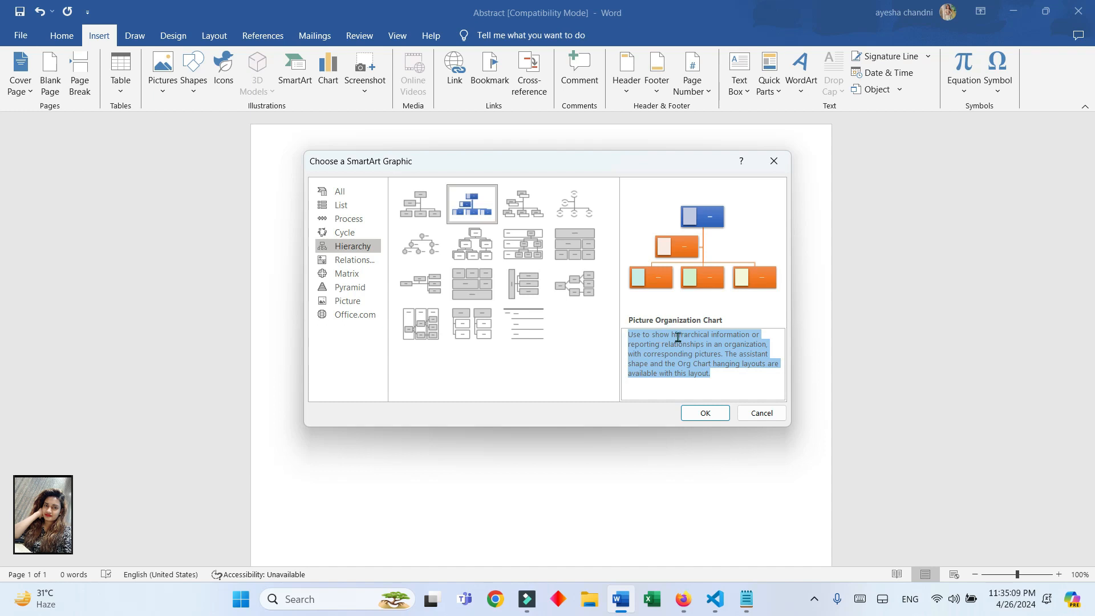
click(539, 326)
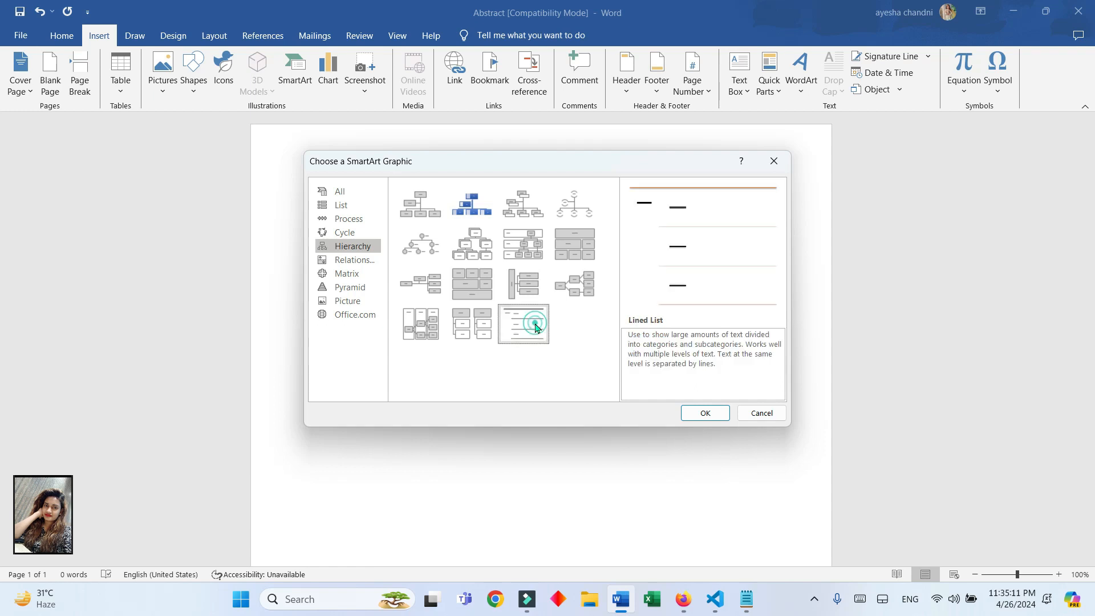
click(417, 210)
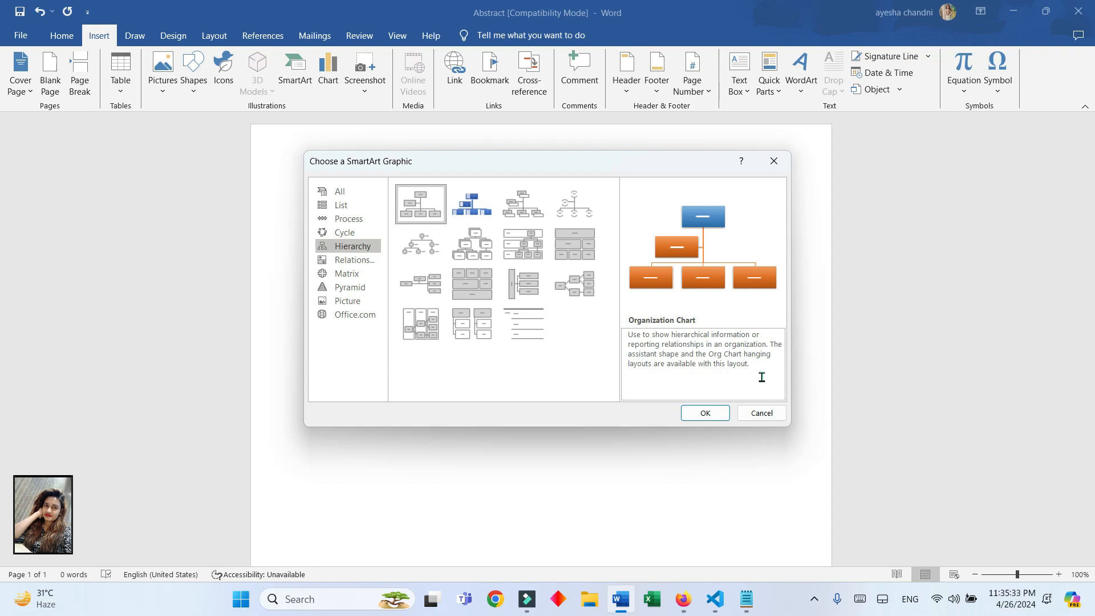
click(705, 414)
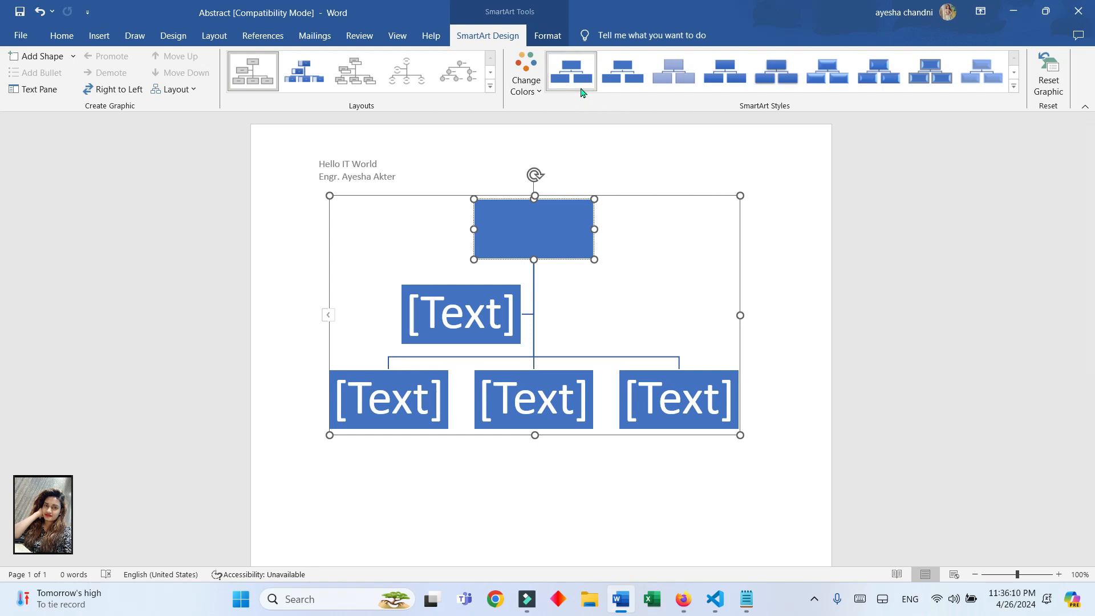
Apply the 3-D SmartArt style with slanted, brick-like blocks to the whole organization chart
click(621, 195)
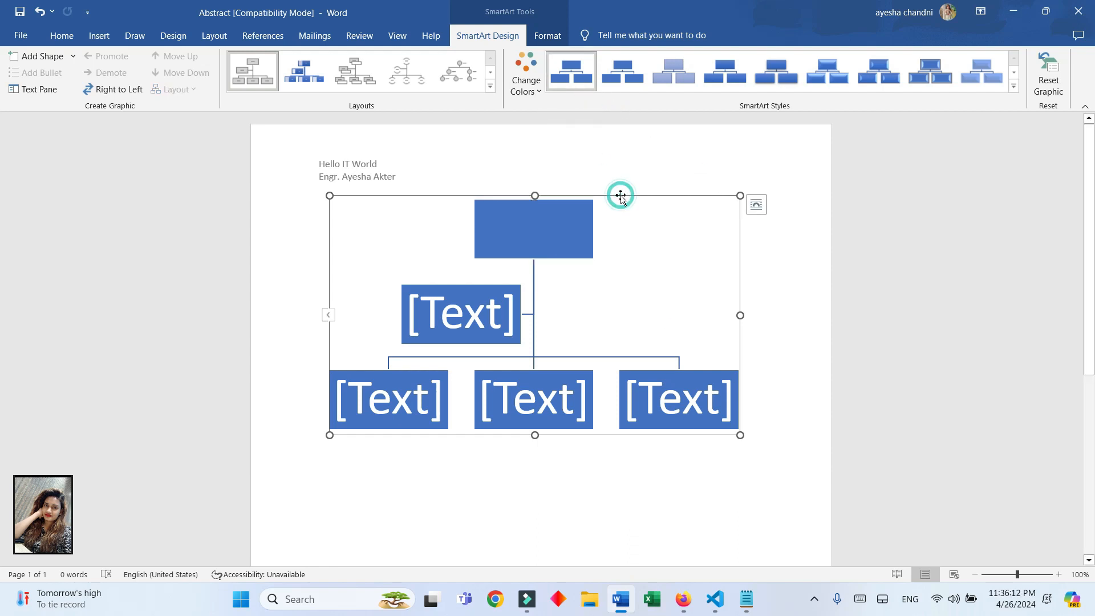
click(620, 195)
click(673, 71)
click(724, 75)
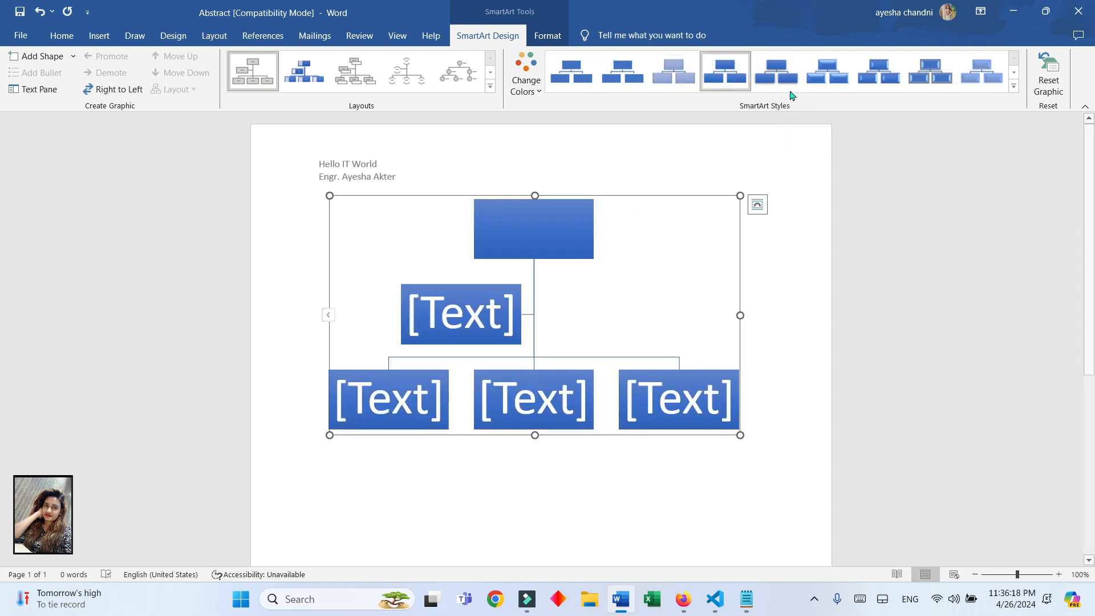
click(786, 83)
click(1013, 86)
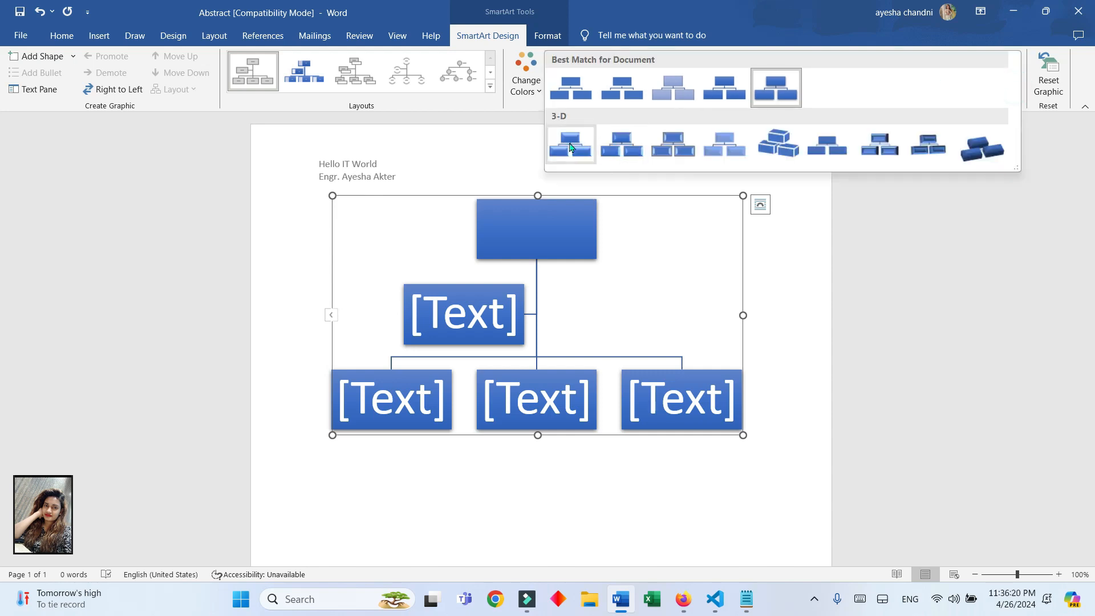
click(784, 152)
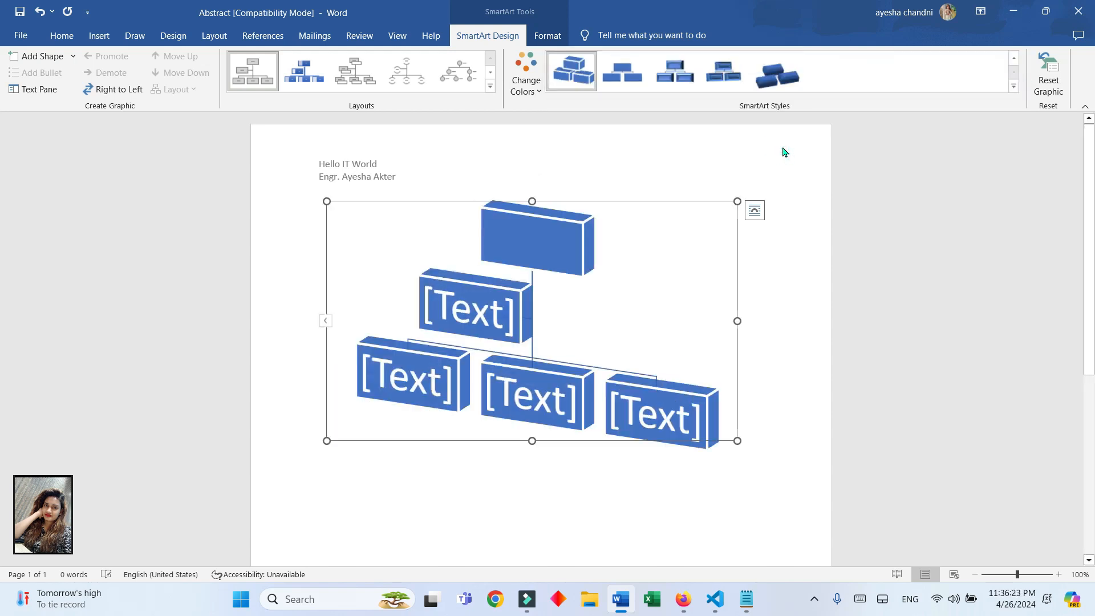
Set the chart's text wrapping to Behind Text and move the chart slightly down the page
click(754, 210)
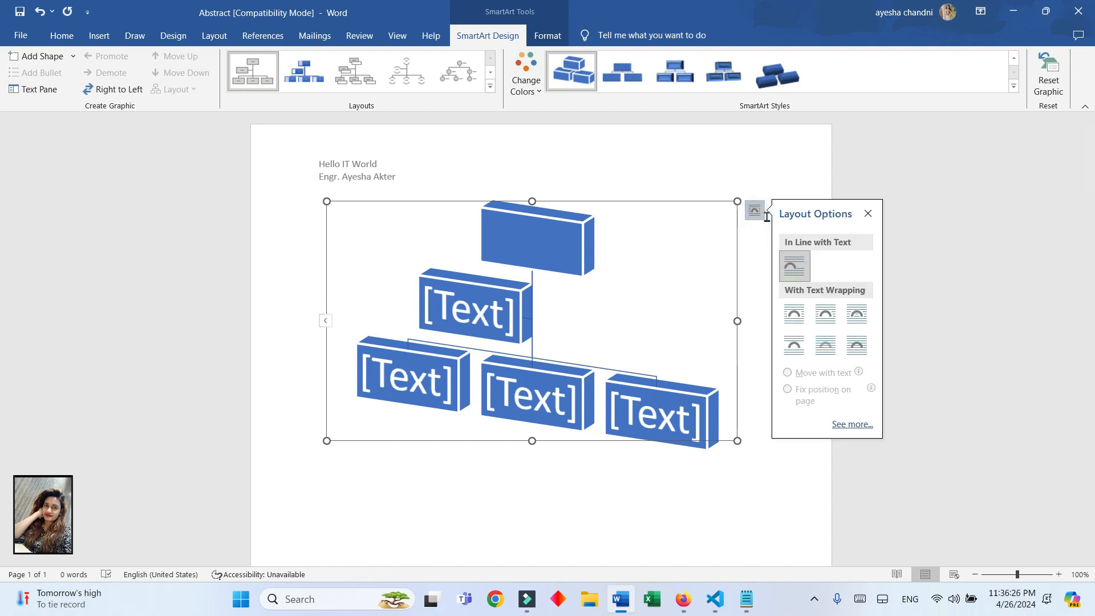
click(833, 351)
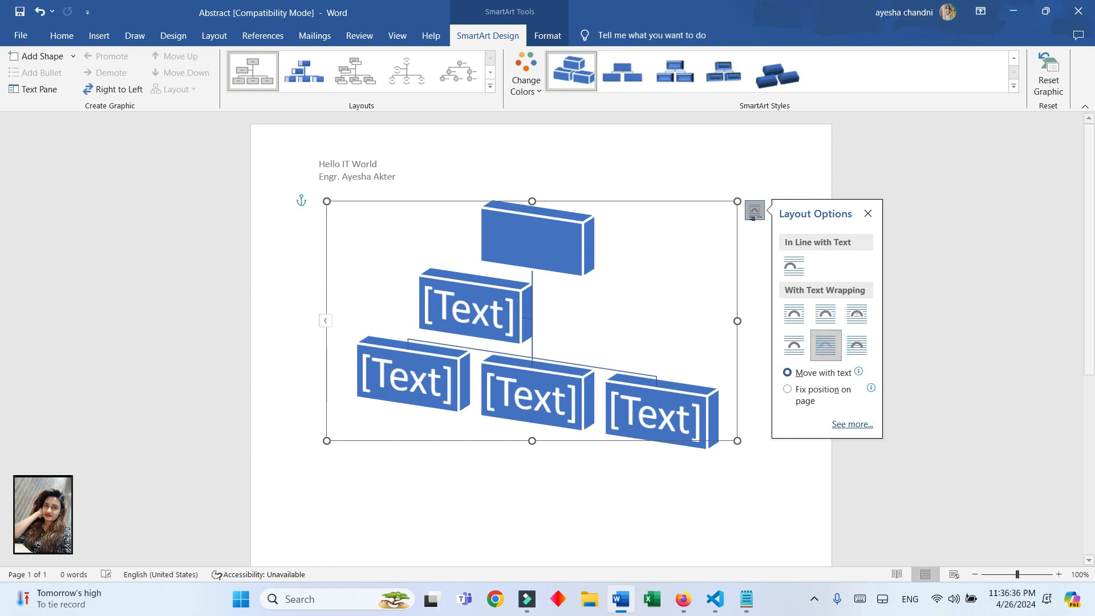
drag(707, 208, 702, 238)
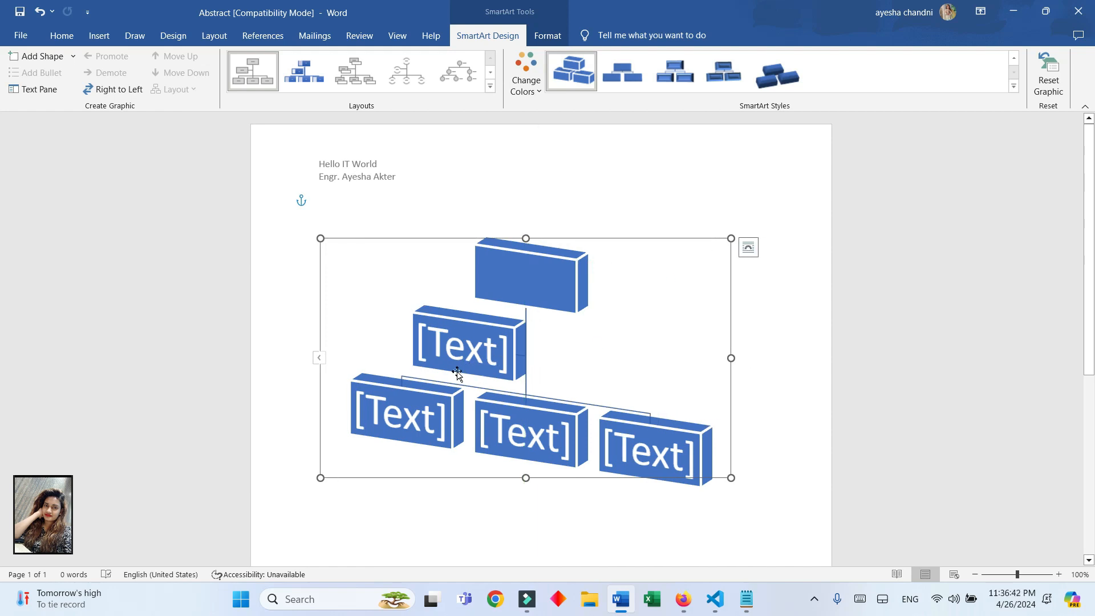
Recolor the chart with the yellow-and-green variation from the Colorful set
click(530, 90)
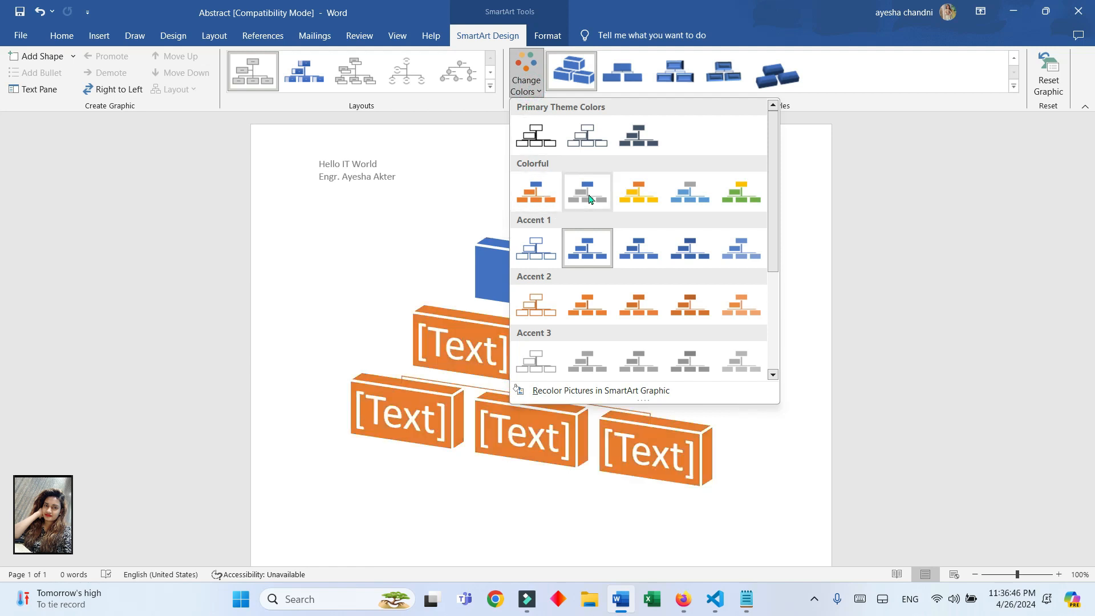
click(741, 197)
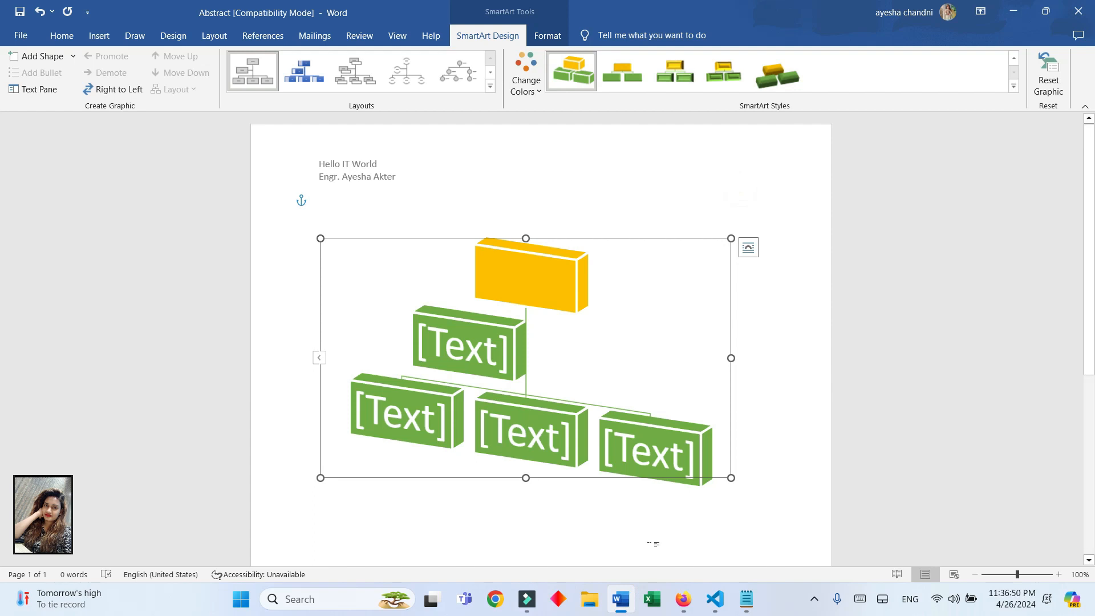
Enter "hello" in the assistant box directly below the chart's top box
click(460, 342)
text(fhfhd)
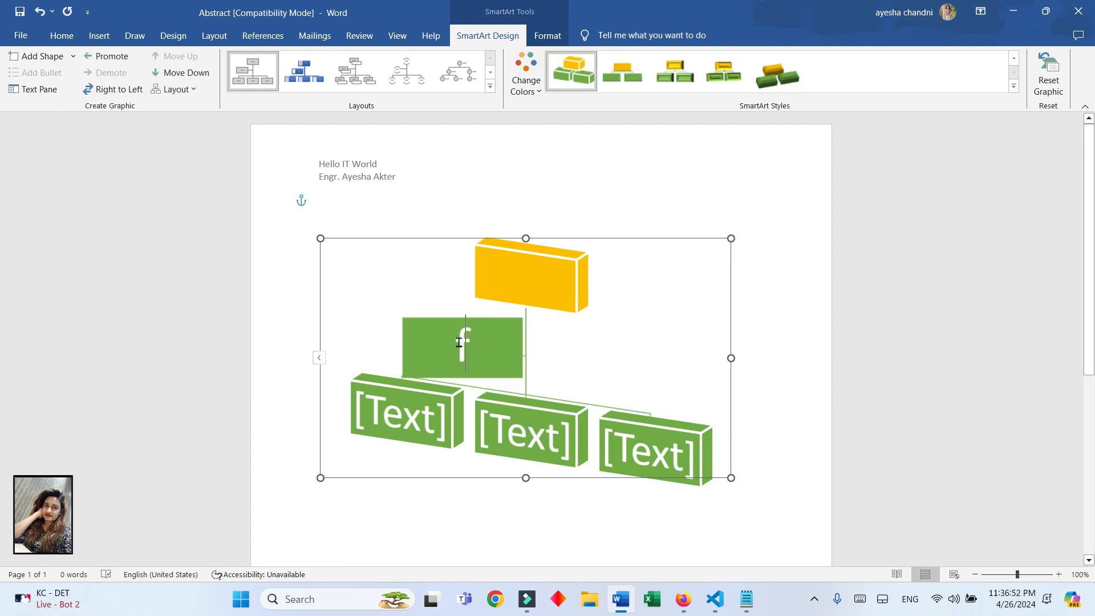
key(BackSpace)
key(BackSpace)
key(BackSpace)
key(BackSpace)
key(BackSpace)
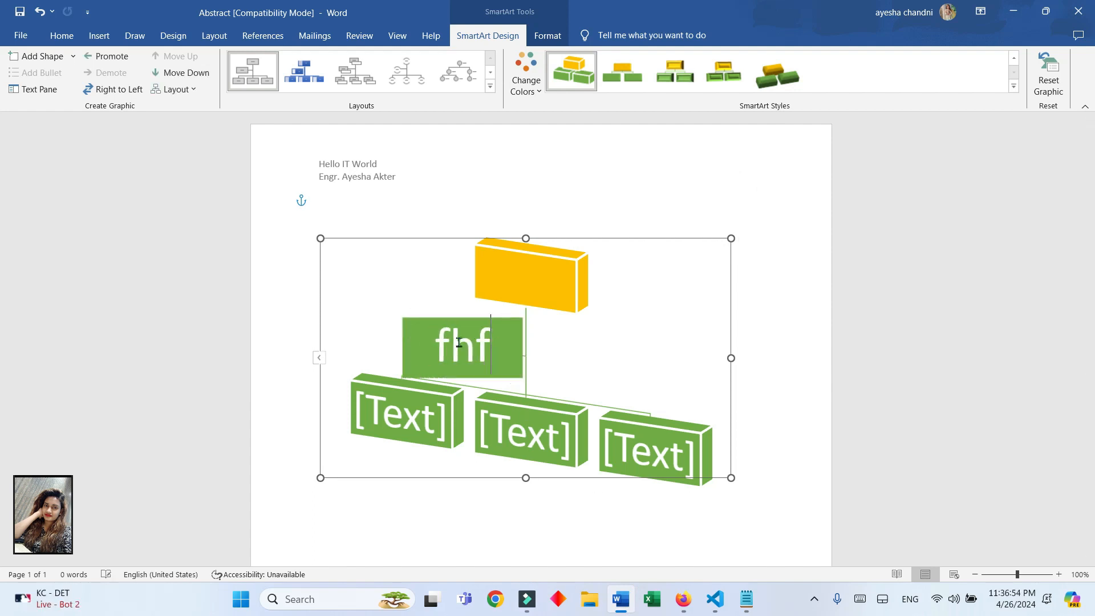
text(hr)
key(BackSpace)
text(ello)
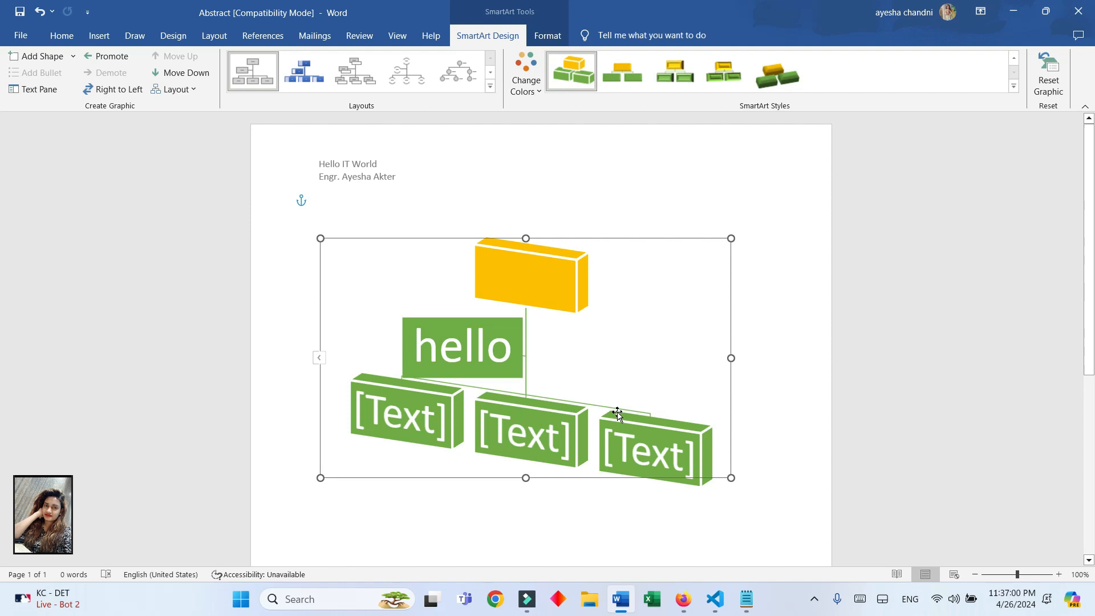
Fill the "hello" box with a near-black theme color shade
click(548, 39)
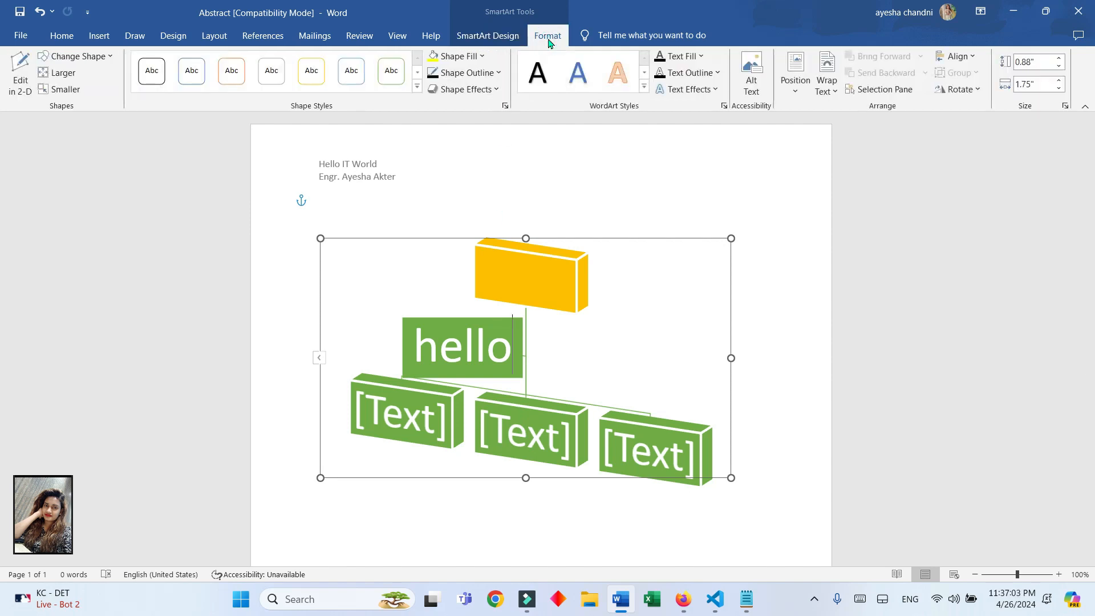
click(479, 59)
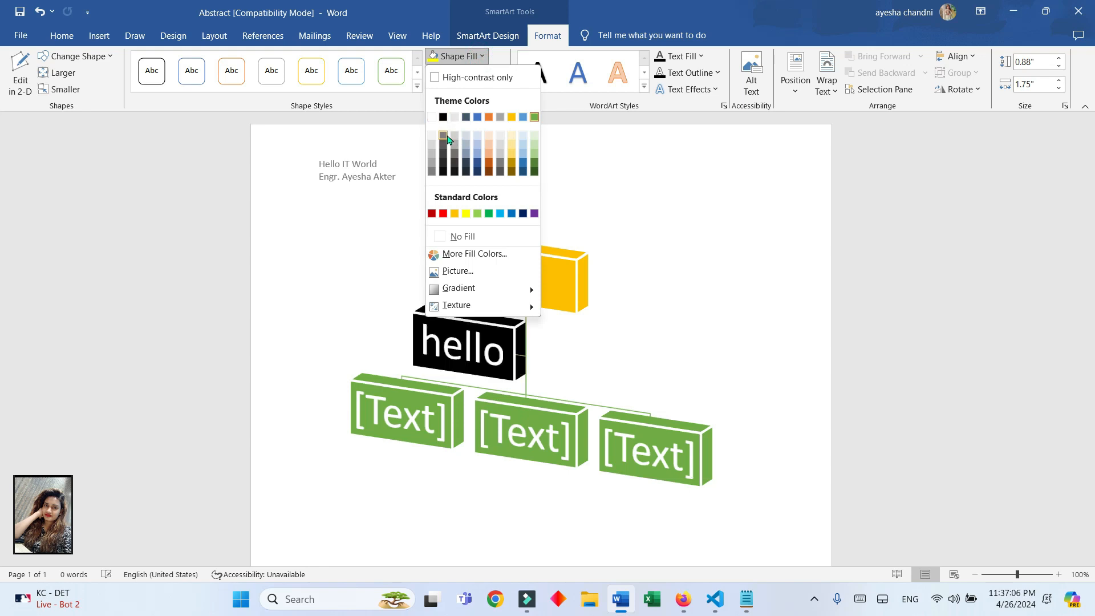
click(443, 163)
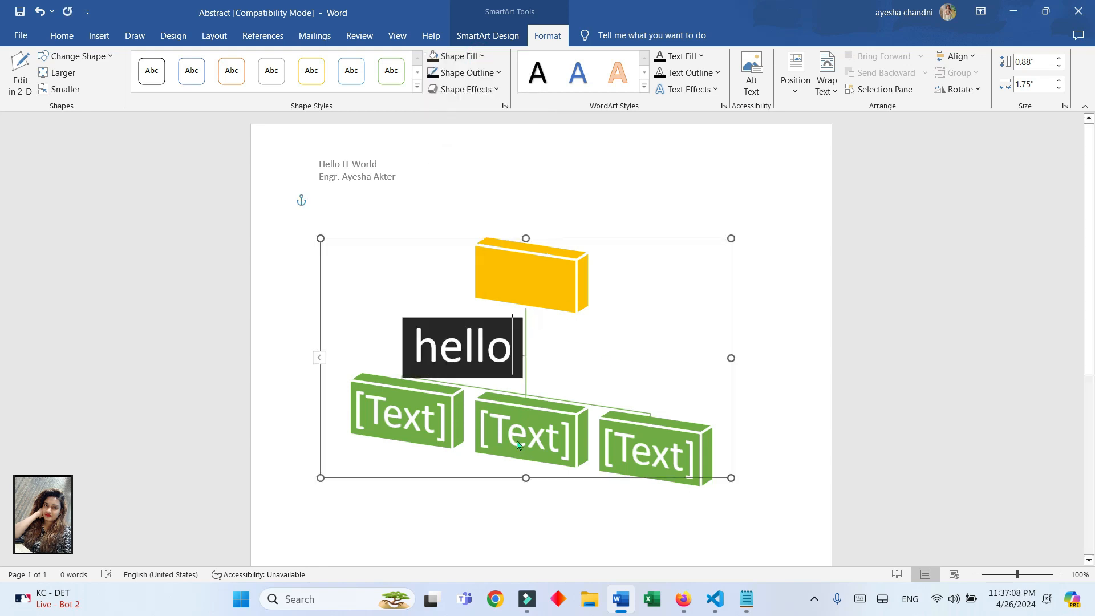
Fill the top box and the middle box of the bottom row together with a light blue theme shade
click(563, 276)
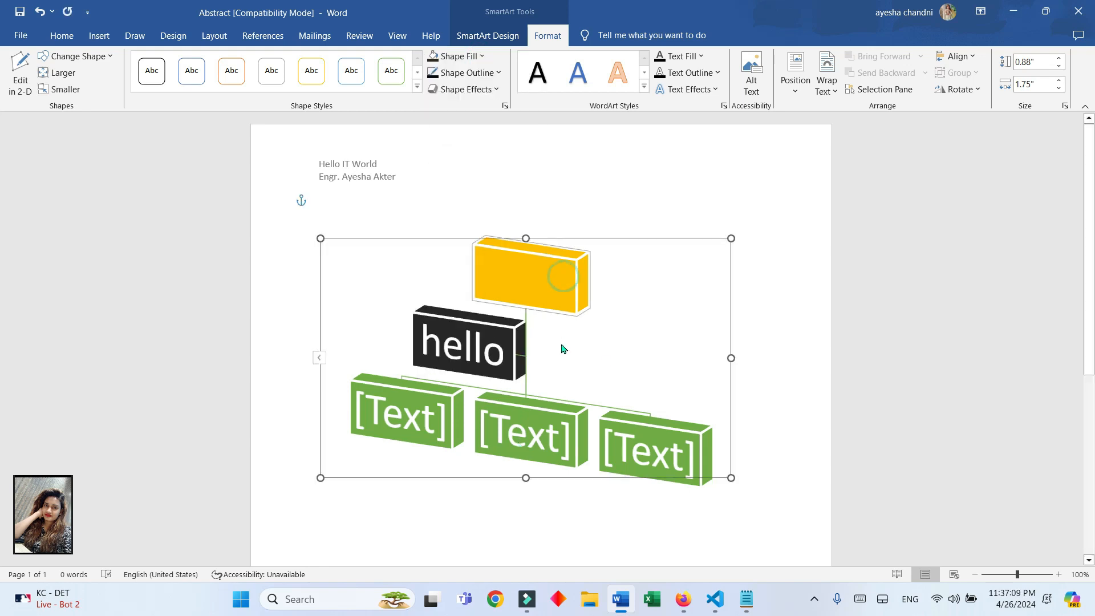
click(545, 423)
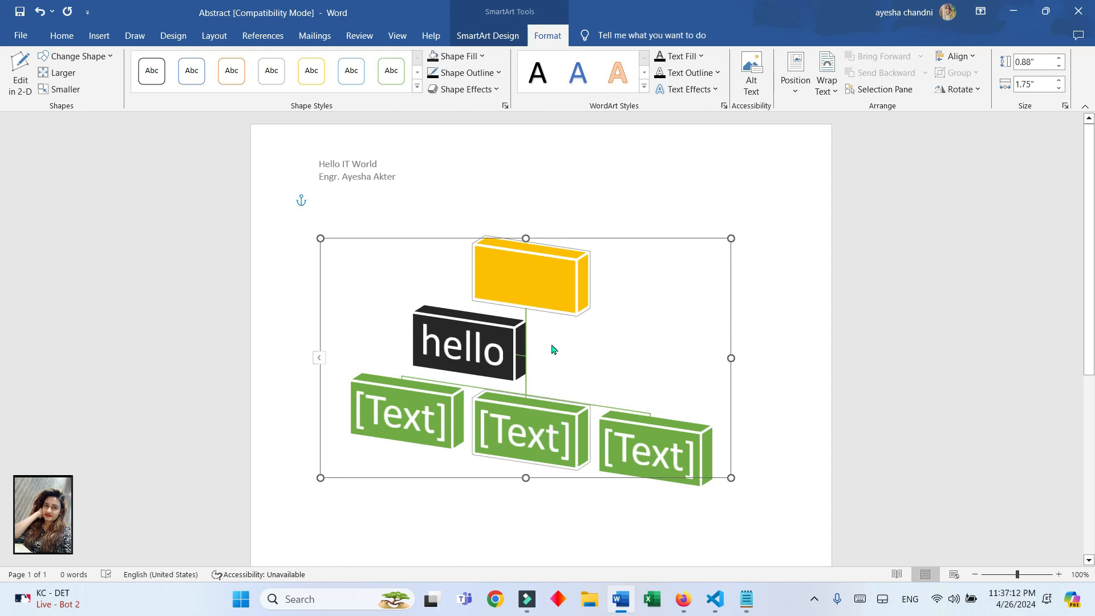
click(478, 58)
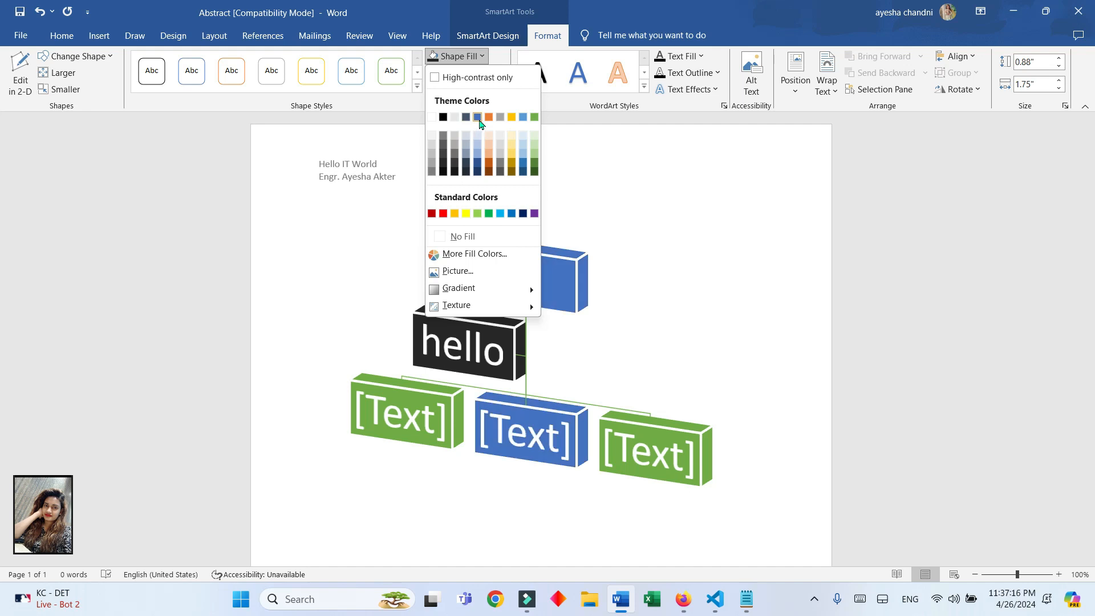
click(520, 147)
Fill the background of the whole SmartArt graphic with a light gold theme shade
click(726, 237)
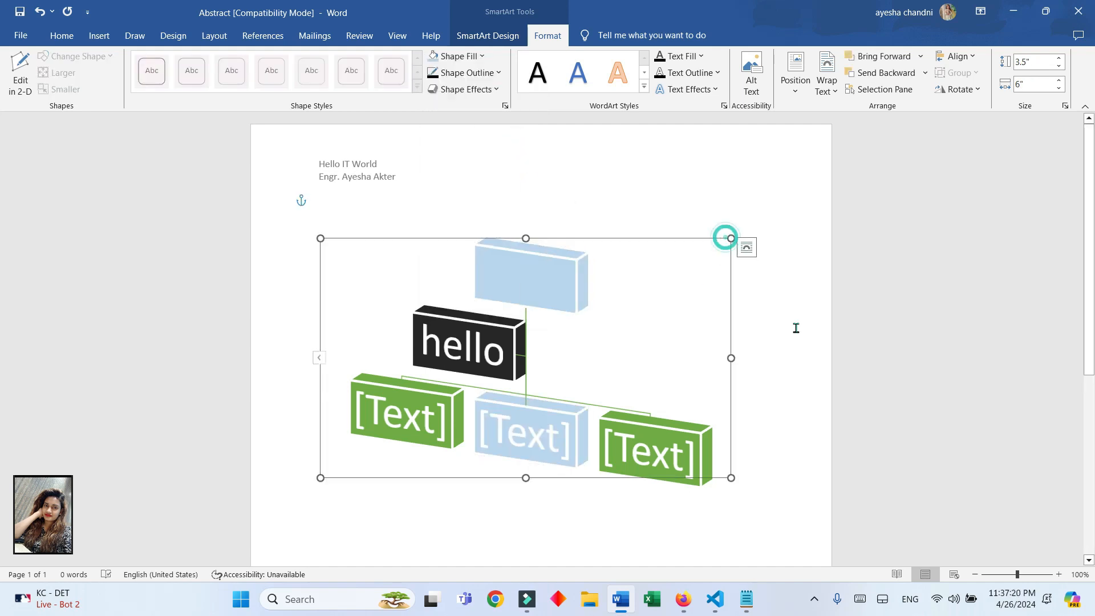
click(831, 350)
click(657, 288)
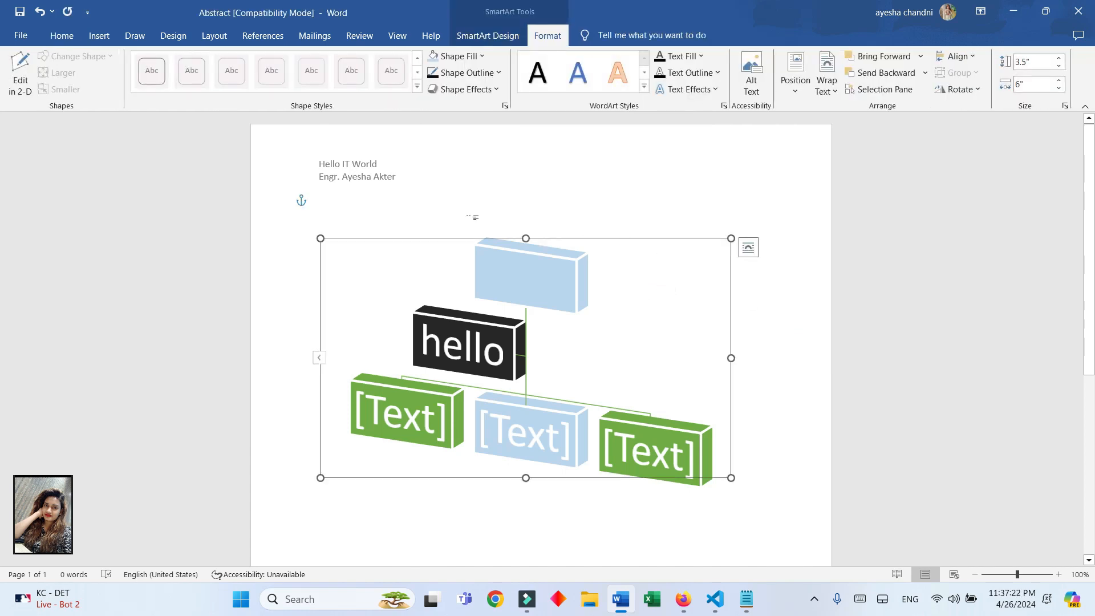
click(472, 55)
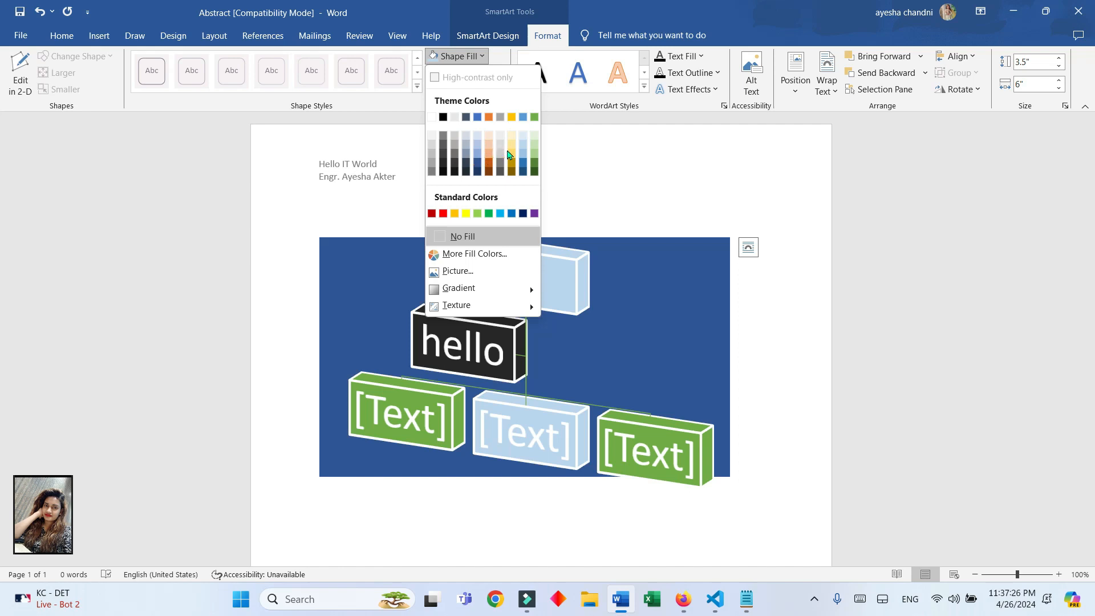
click(511, 151)
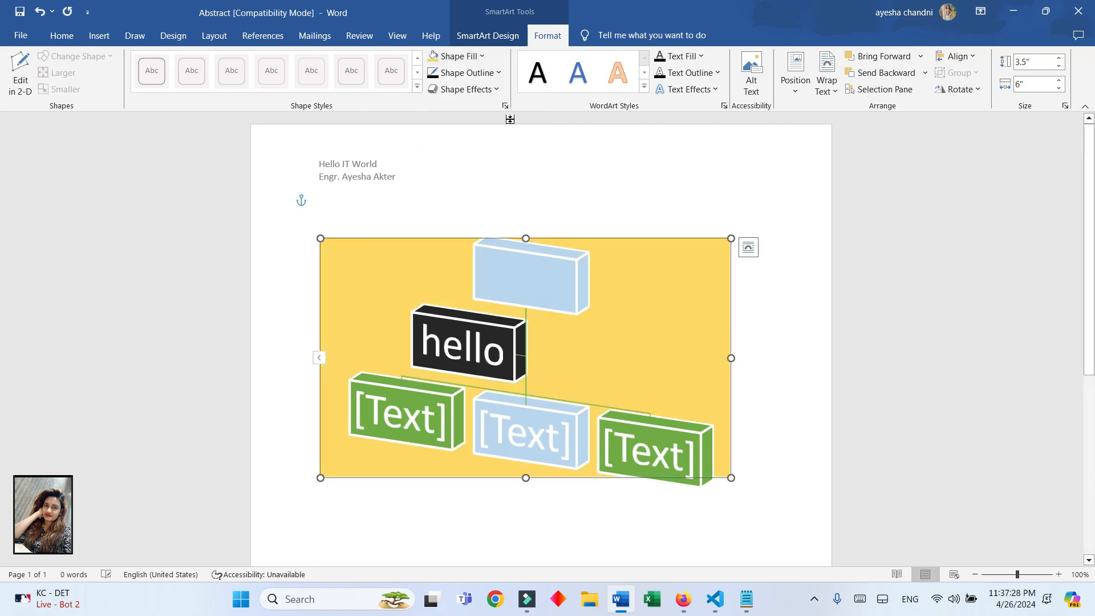
Give the whole SmartArt graphic's frame a dark gray theme-shade outline with a 6 pt weight
click(497, 73)
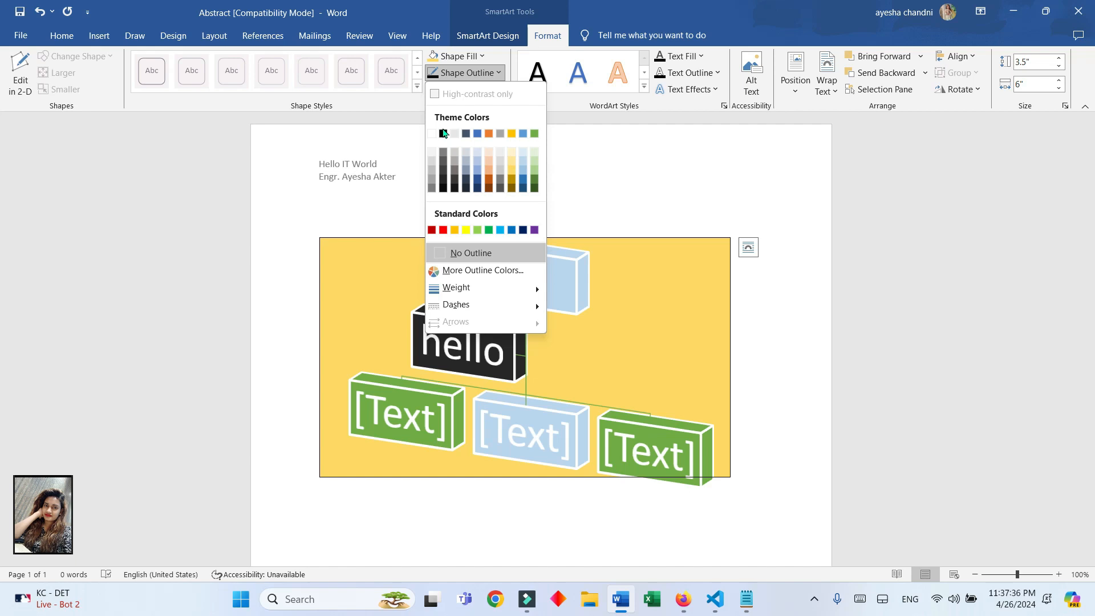
mouse_move(536, 290)
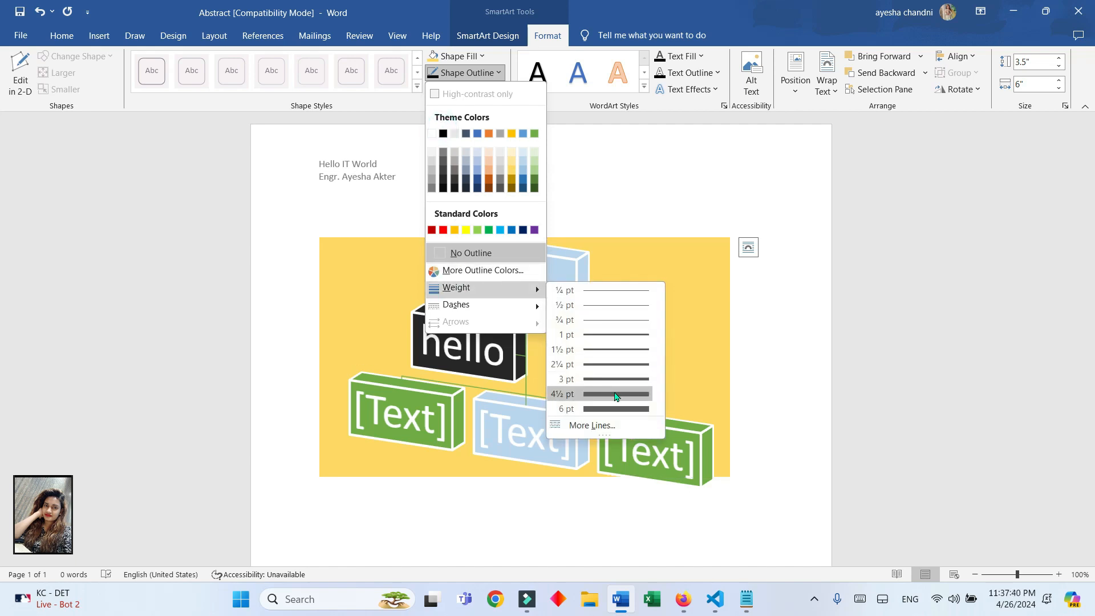
click(452, 179)
click(460, 73)
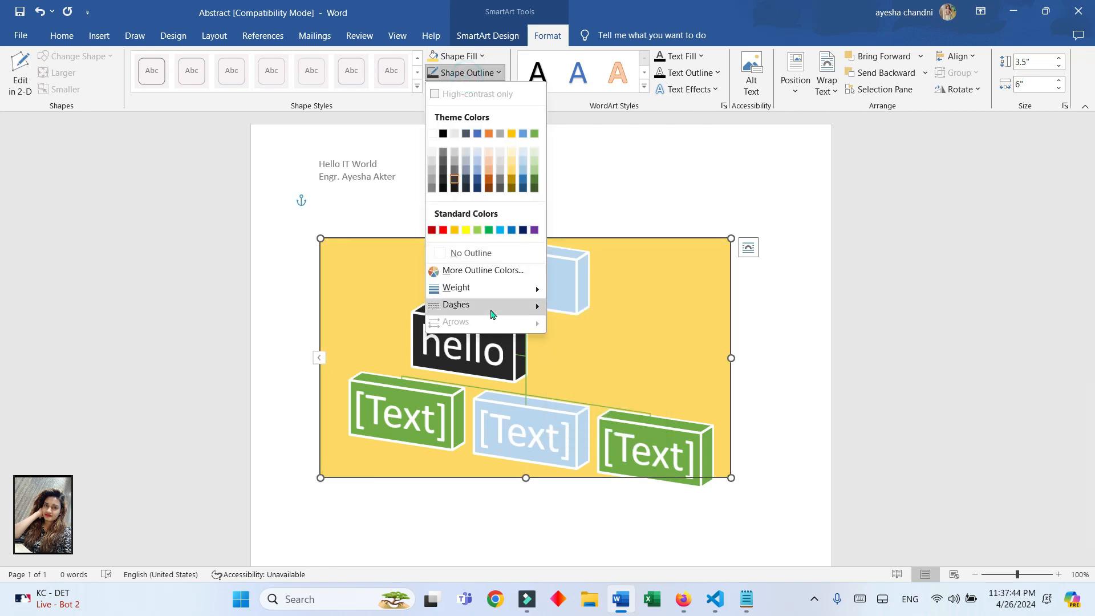
mouse_move(489, 289)
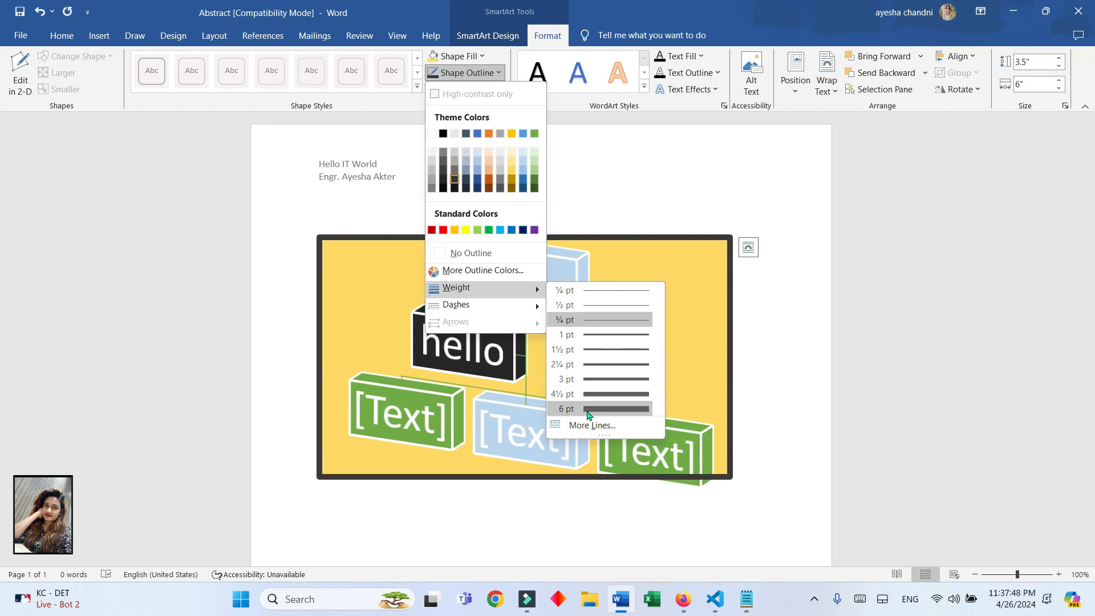
click(589, 410)
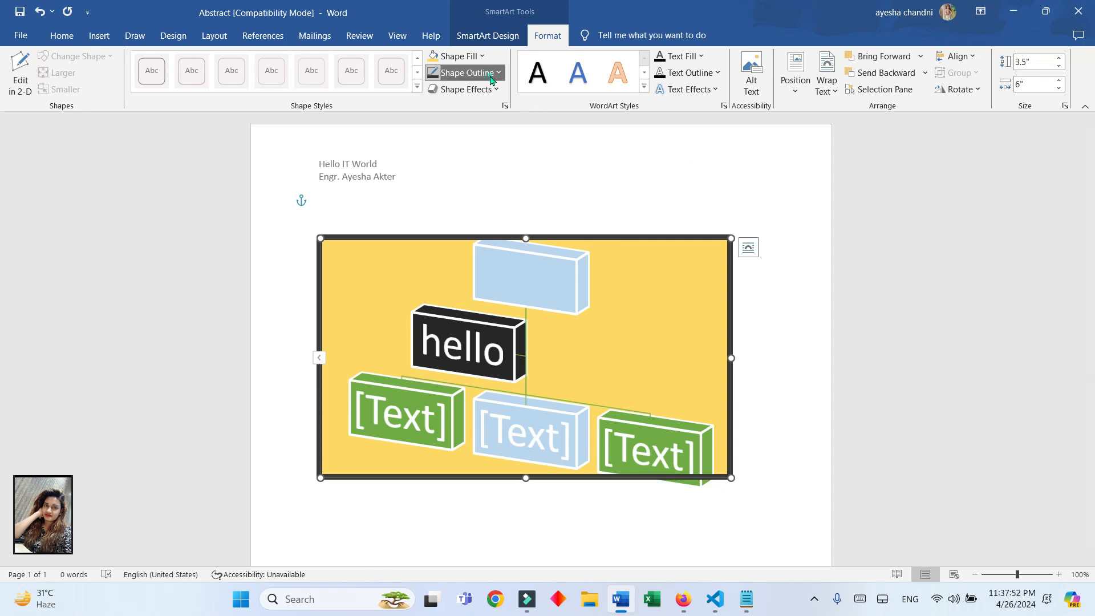
Change the outline around the whole SmartArt graphic to a dashed line style
click(465, 72)
mouse_move(474, 307)
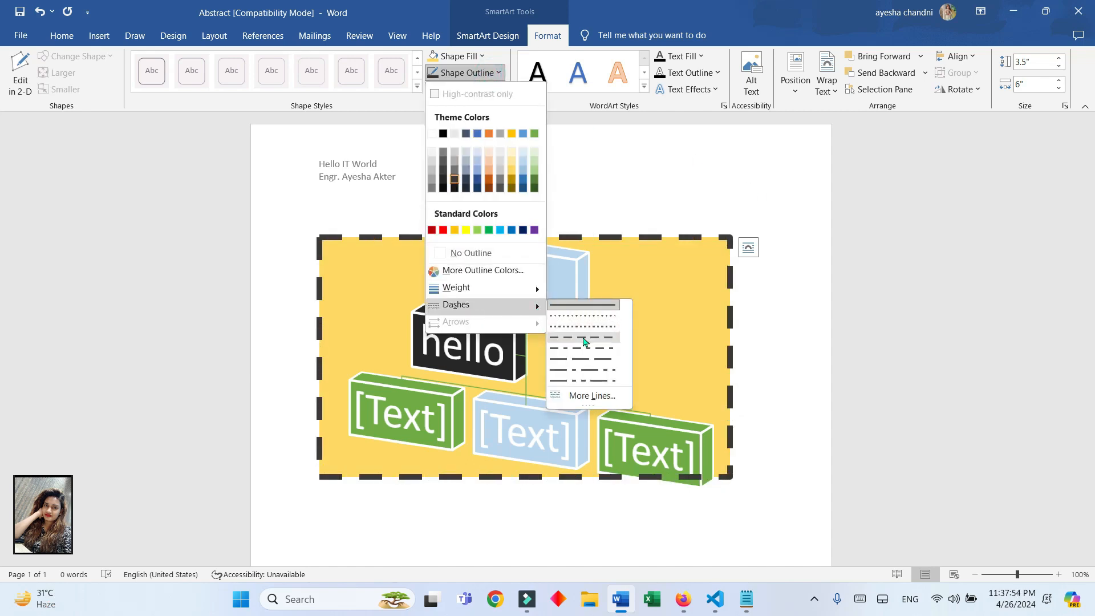
click(581, 359)
Set the outline color of the chart's top box to black
click(562, 289)
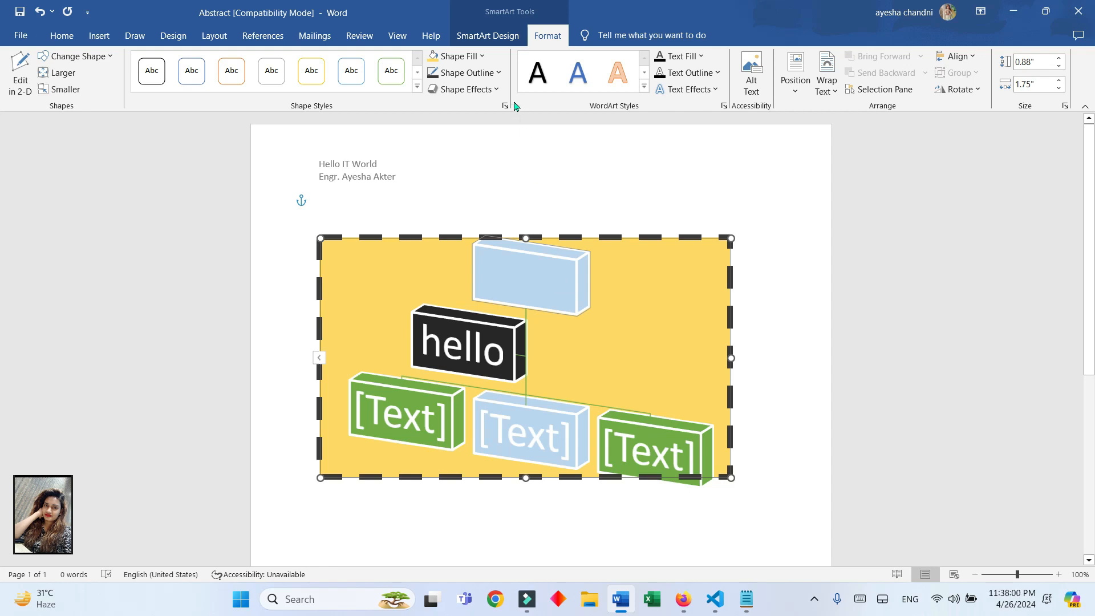
click(465, 73)
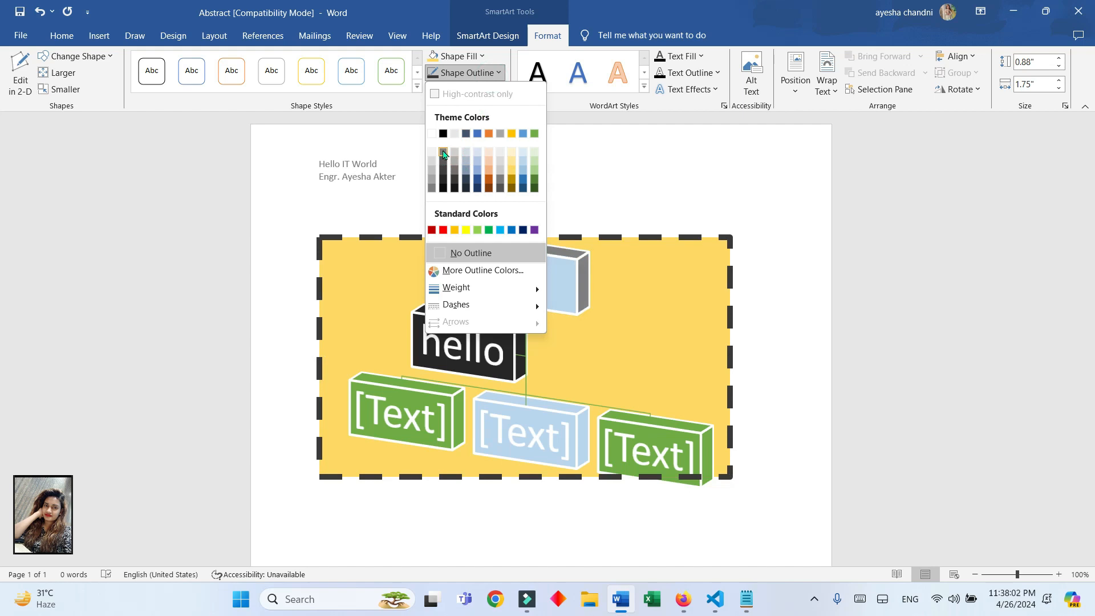
click(442, 133)
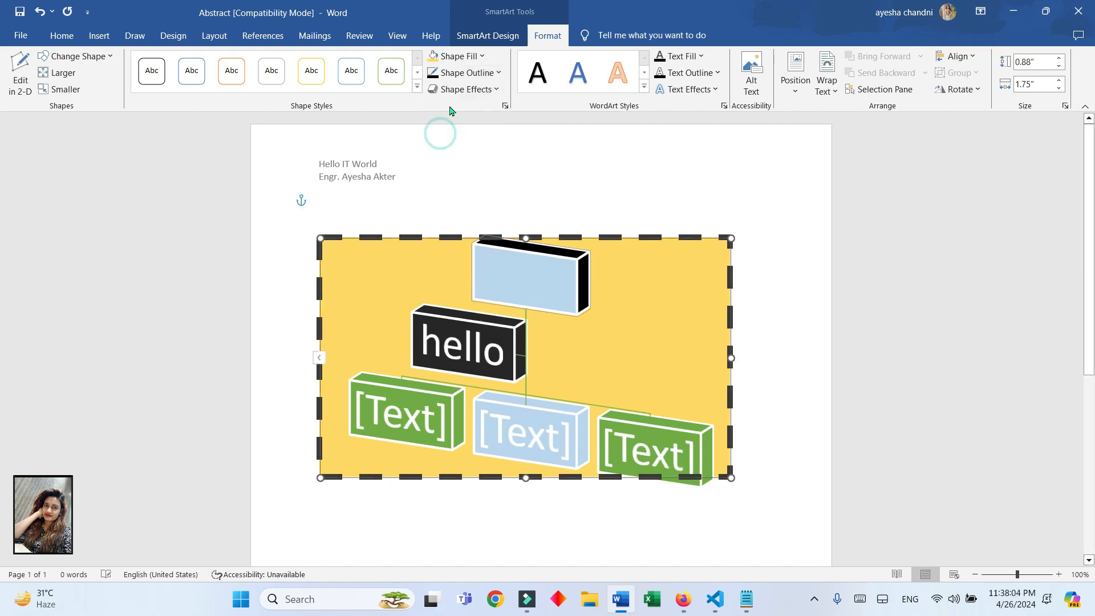
click(464, 73)
mouse_move(482, 296)
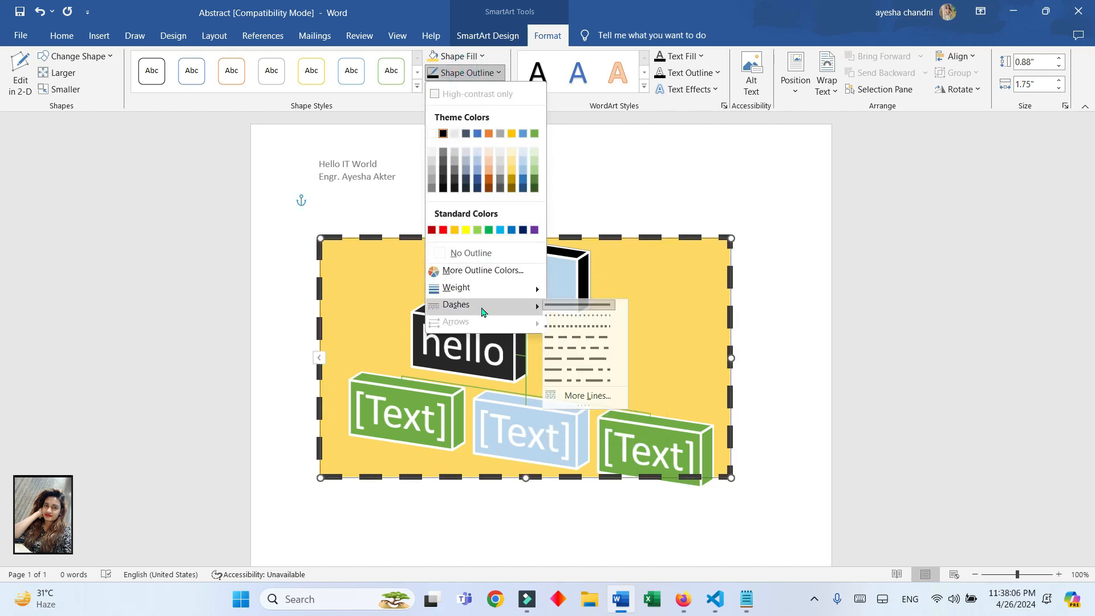
click(582, 264)
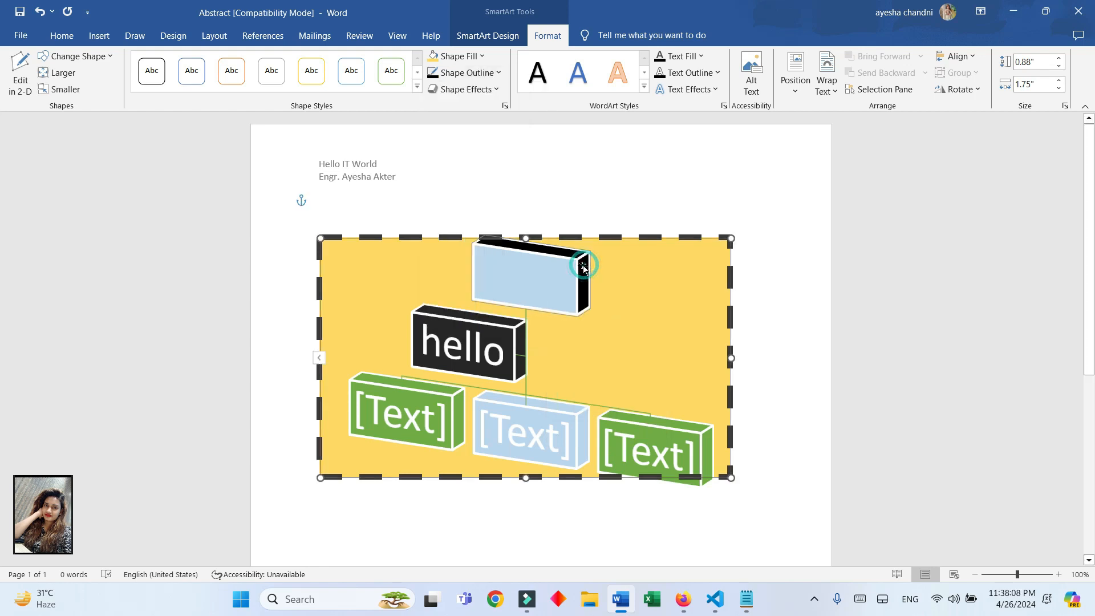
Apply the square-dot dash style to the outline of the chart's top box
click(489, 73)
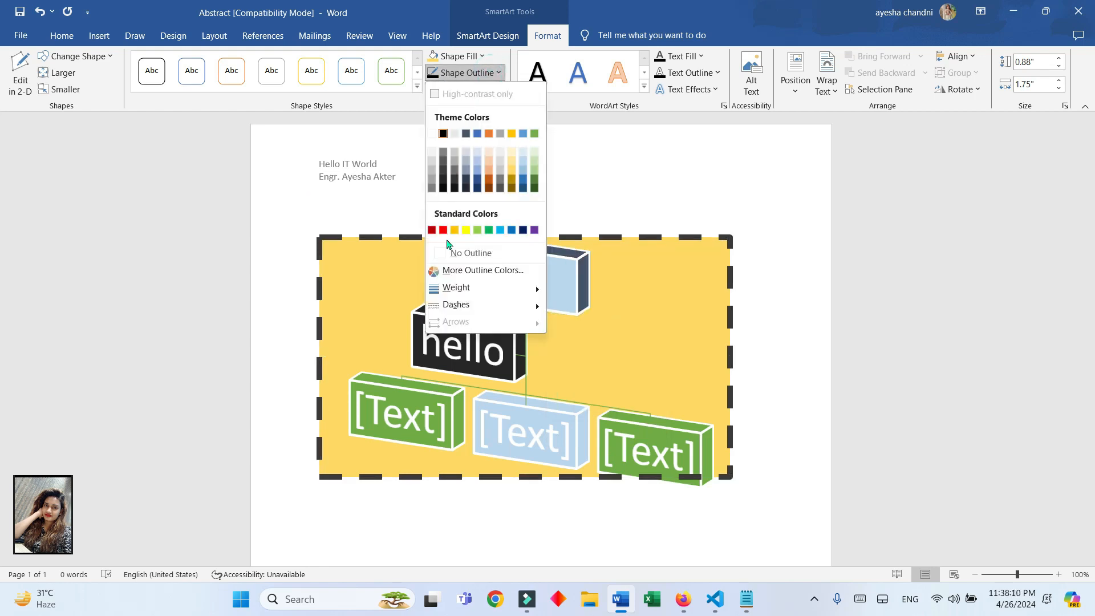
mouse_move(456, 289)
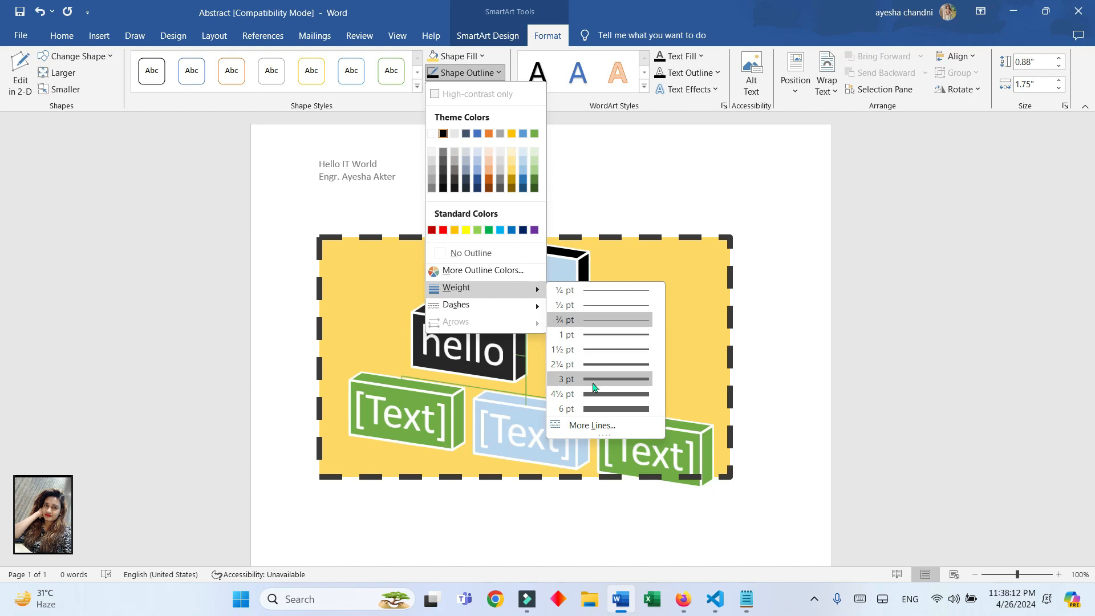
click(493, 307)
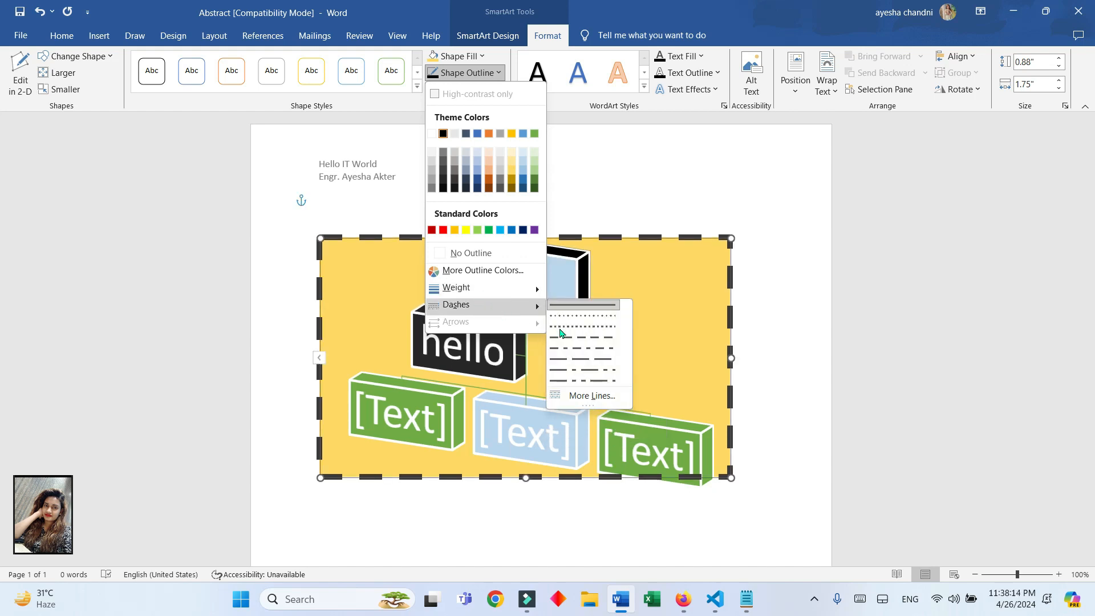
click(562, 326)
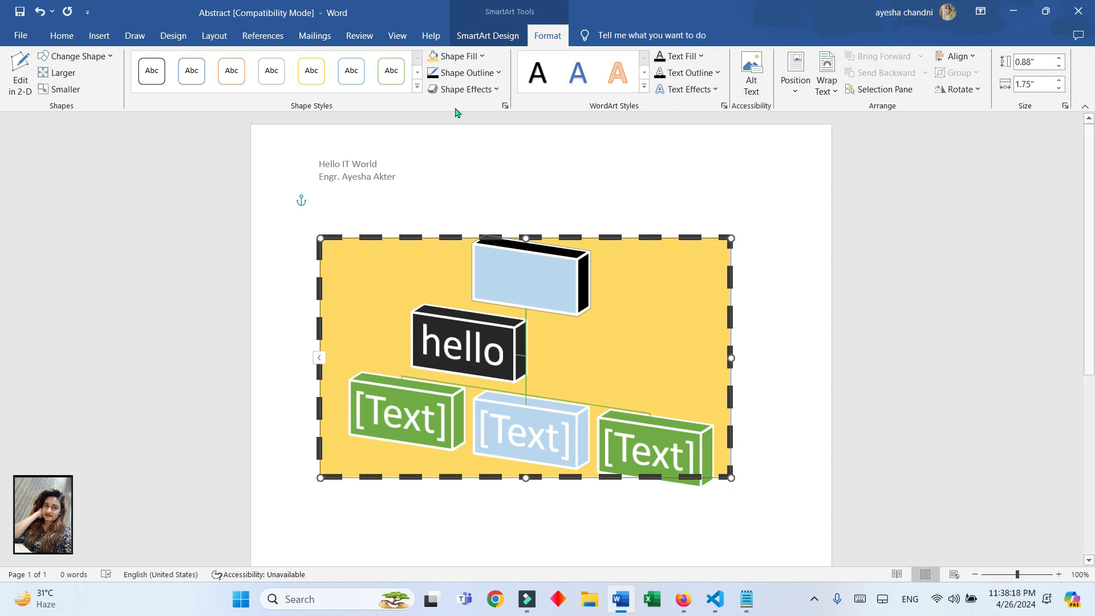
Apply the parallel 3-D rotation effect Off Axis 1: Top with the chart's top box selected
click(463, 90)
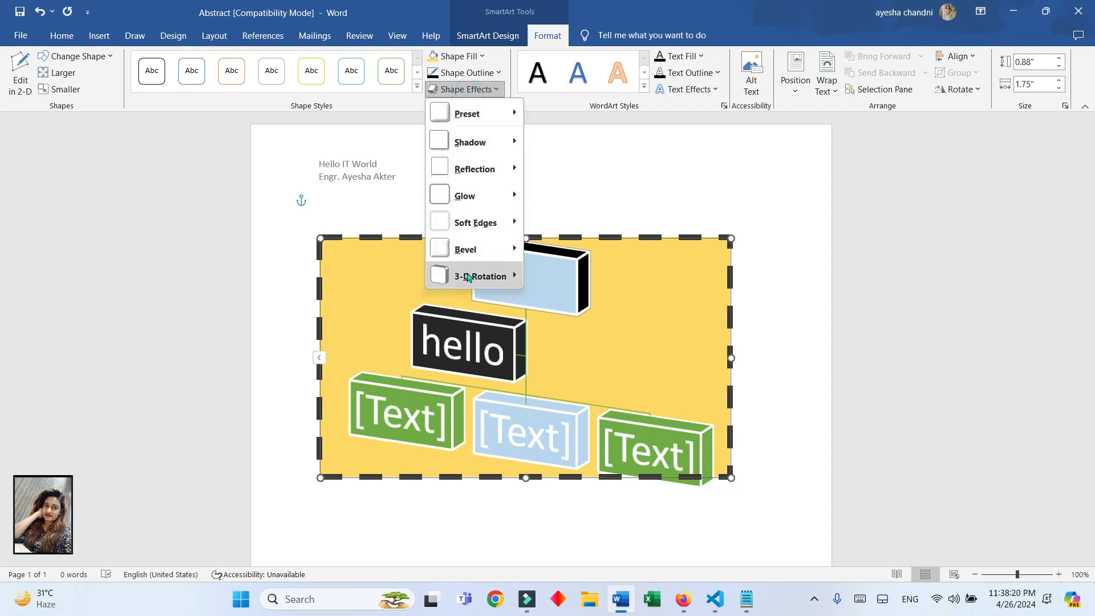
mouse_move(468, 276)
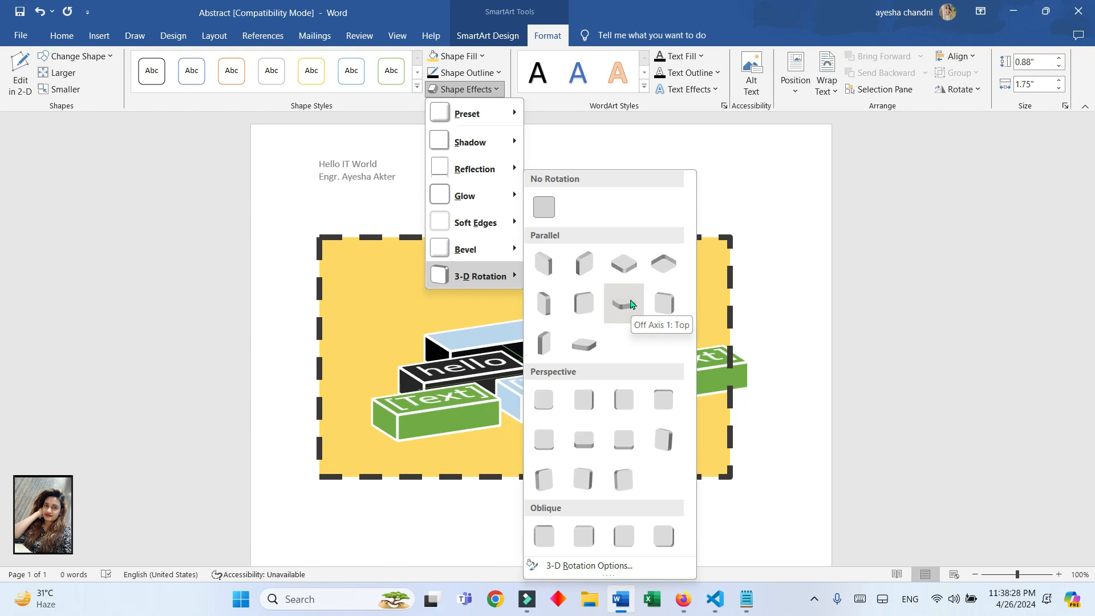
click(631, 303)
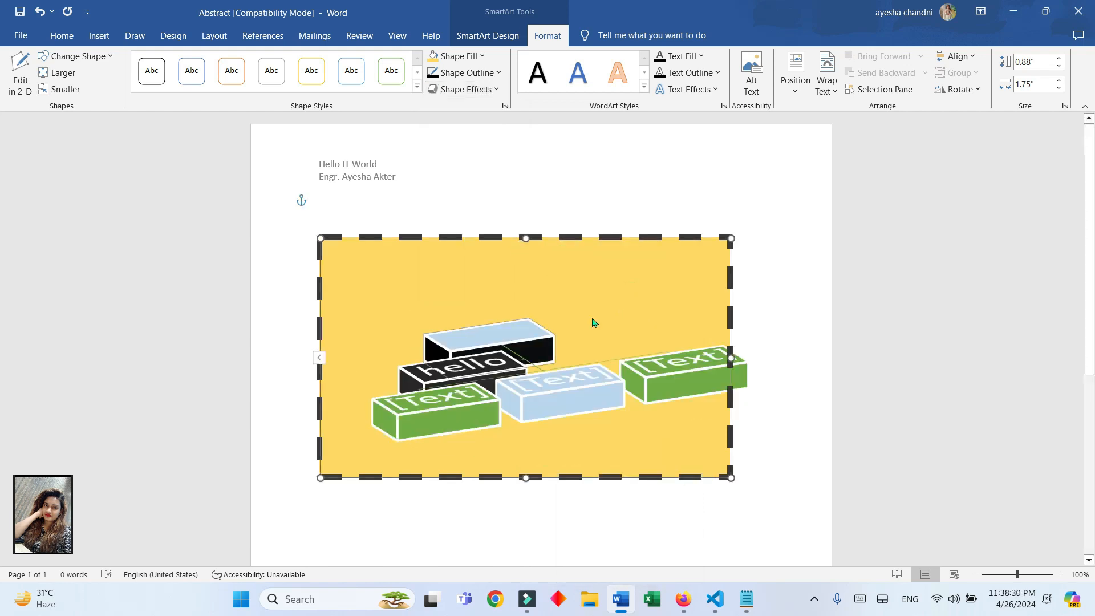